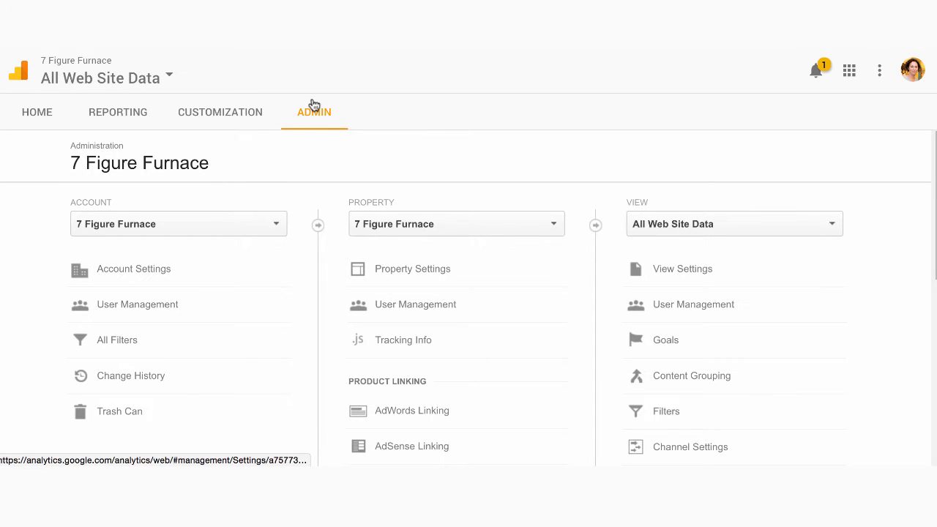
Start creating a new Google Analytics account from the account administration area
{"action": "left_click", "coordinate": [275, 227]}
{"action": "scroll", "coordinate": [228, 362], "scroll_direction": "down", "scroll_amount": 10}
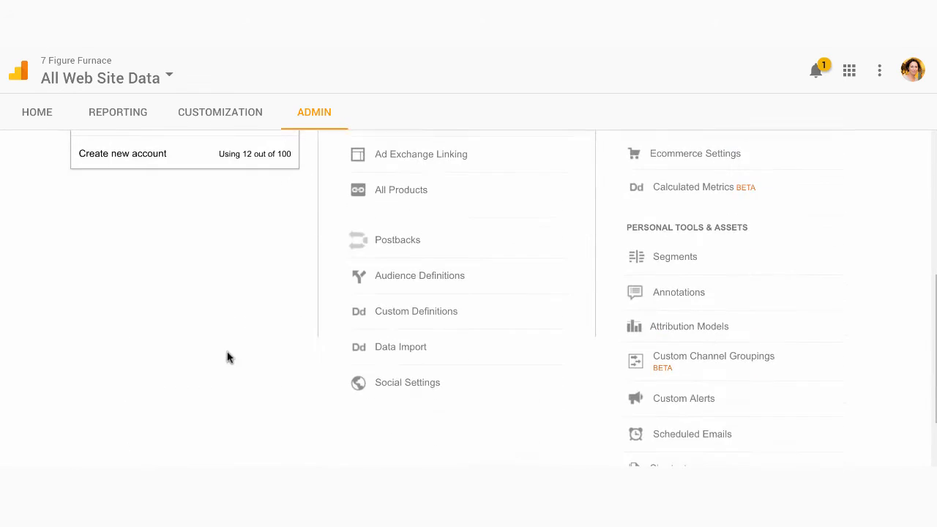
{"action": "scroll", "coordinate": [225, 344], "scroll_direction": "up", "scroll_amount": 2}
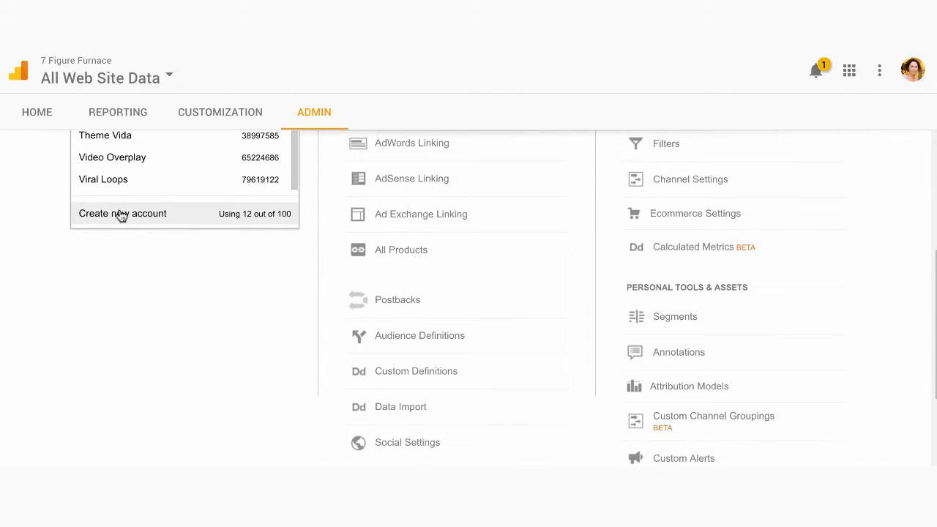
{"action": "left_click", "coordinate": [120, 214]}
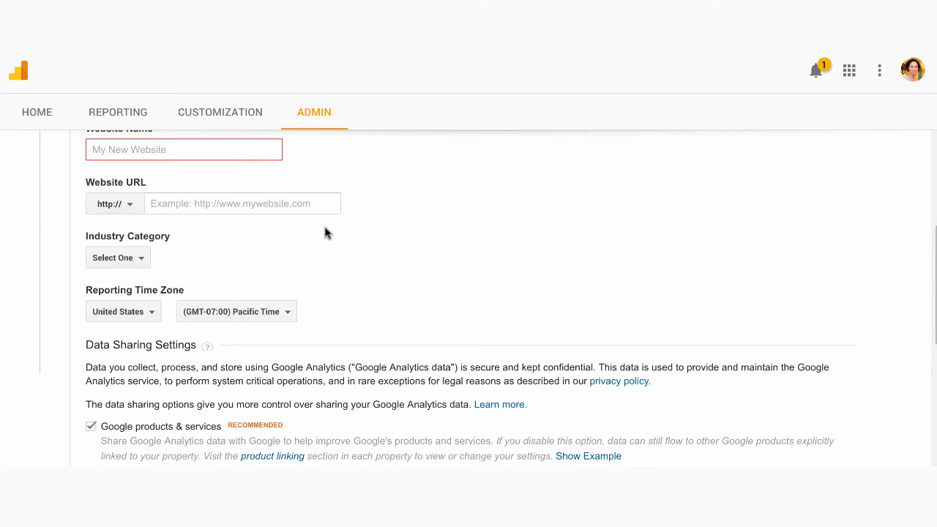
Set the property's website name to Inspirational Minds and its website URL to inspirationalminds.net
{"action": "scroll", "coordinate": [322, 248], "scroll_direction": "up", "scroll_amount": 1}
{"action": "left_click", "coordinate": [234, 190]}
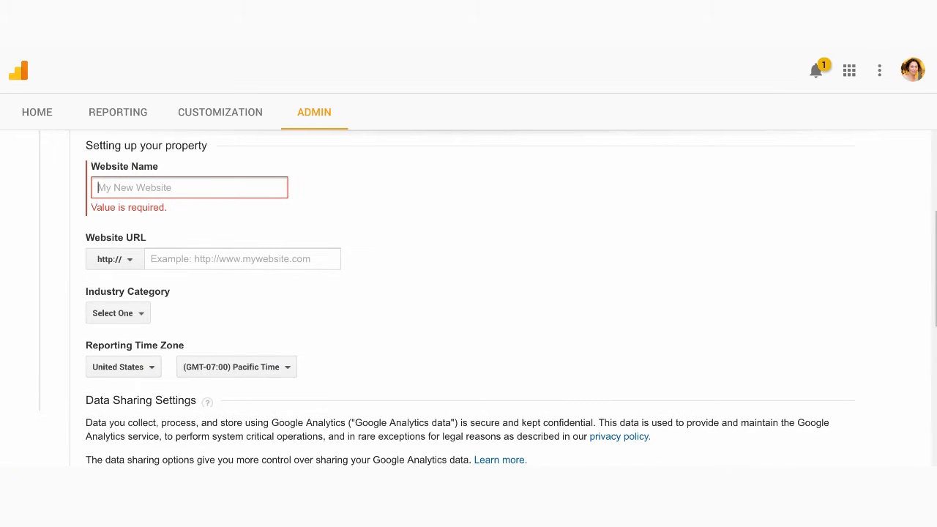
{"action": "type", "text": "In"}
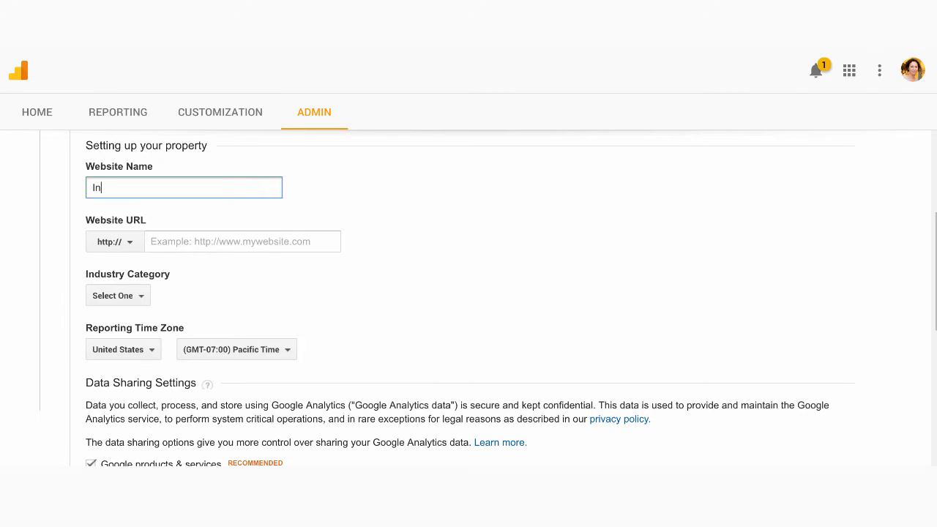
{"action": "type", "text": "spirational Minds"}
{"action": "left_click", "coordinate": [222, 243]}
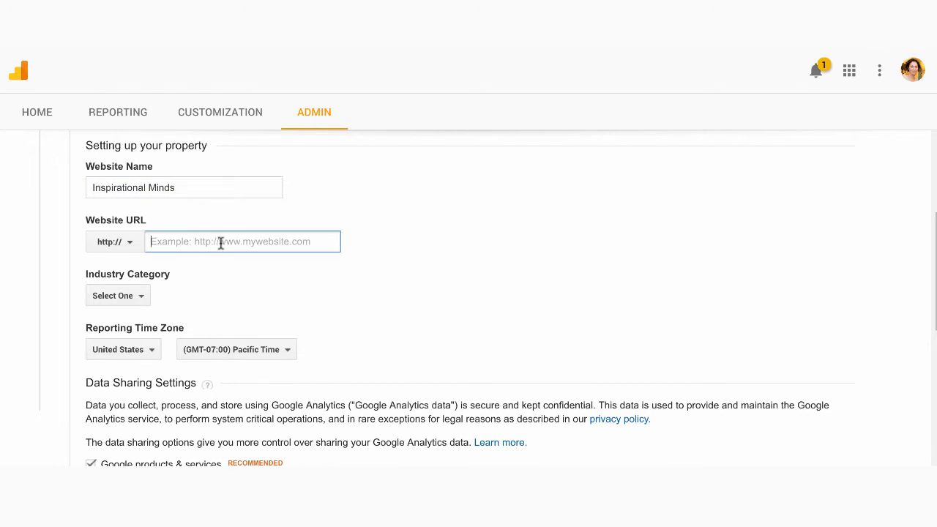
{"action": "type", "text": "inspirational."}
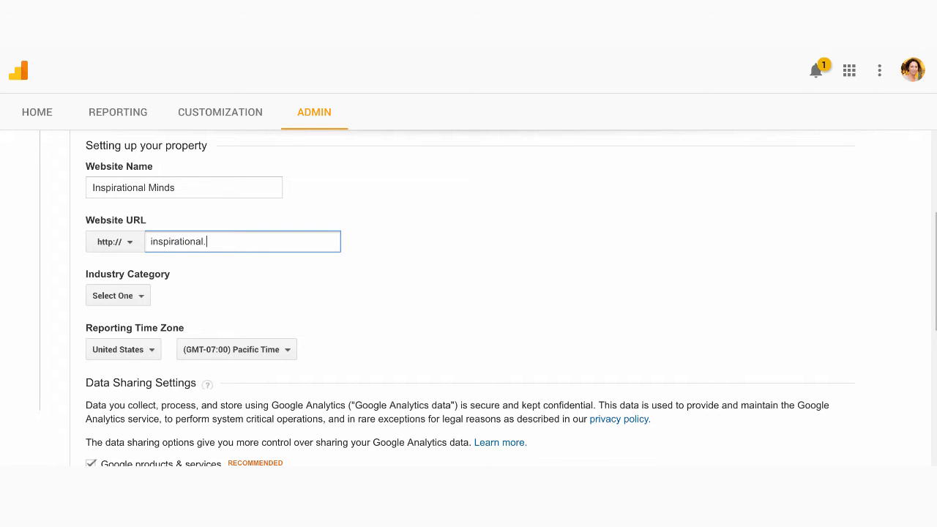
{"action": "key", "text": "BackSpace"}
{"action": "type", "text": "minds.net"}
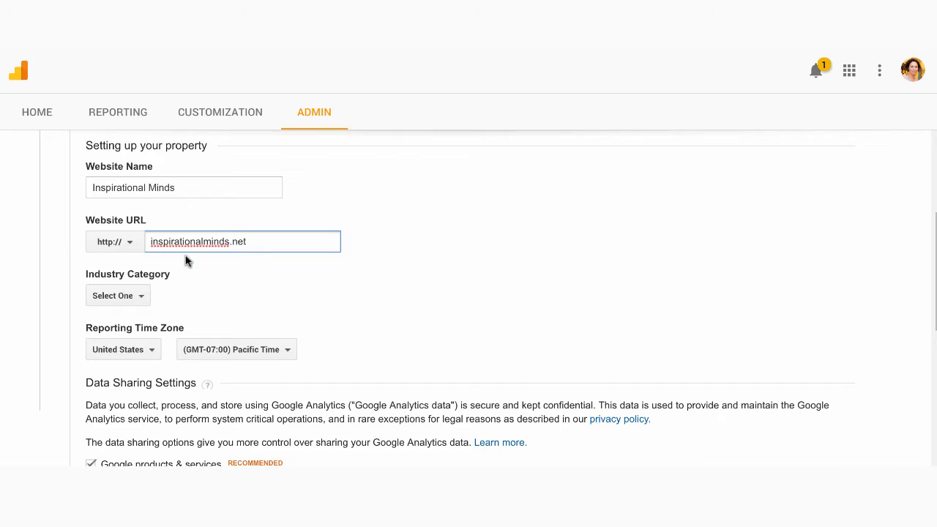
Set the property's industry category to Computers and Electronics
{"action": "scroll", "coordinate": [185, 261], "scroll_direction": "down", "scroll_amount": 3}
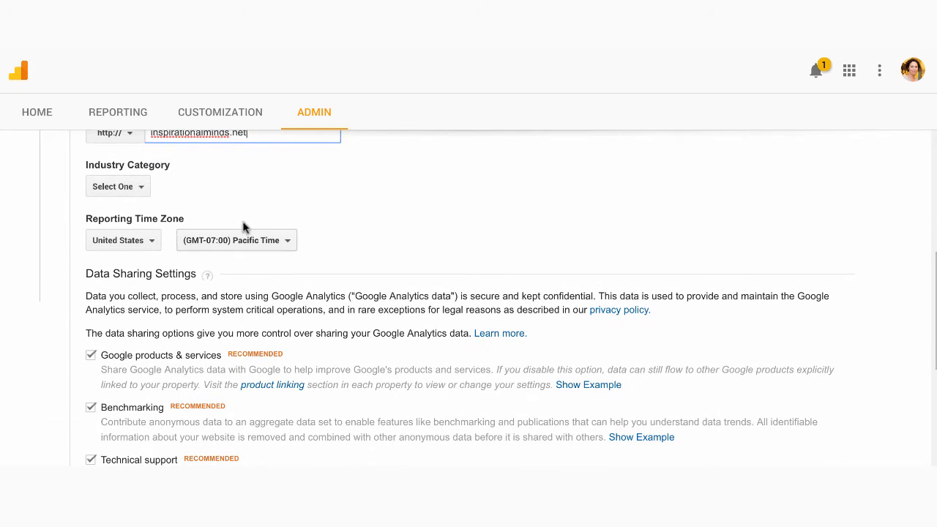
{"action": "left_click", "coordinate": [129, 185]}
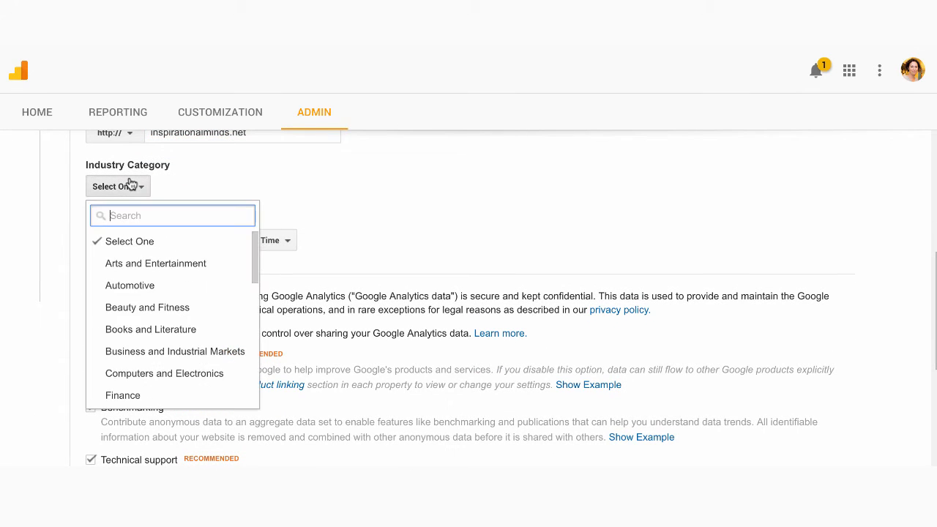
{"action": "scroll", "coordinate": [150, 356], "scroll_direction": "down", "scroll_amount": 1}
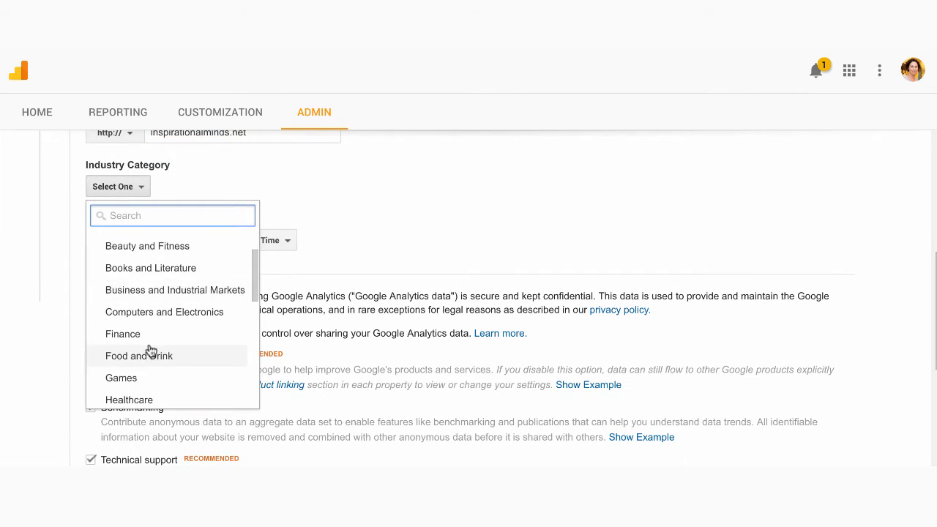
{"action": "left_click", "coordinate": [164, 321]}
Review the data sharing settings and try to request the tracking ID for the new account
{"action": "scroll", "coordinate": [46, 370], "scroll_direction": "down", "scroll_amount": 5}
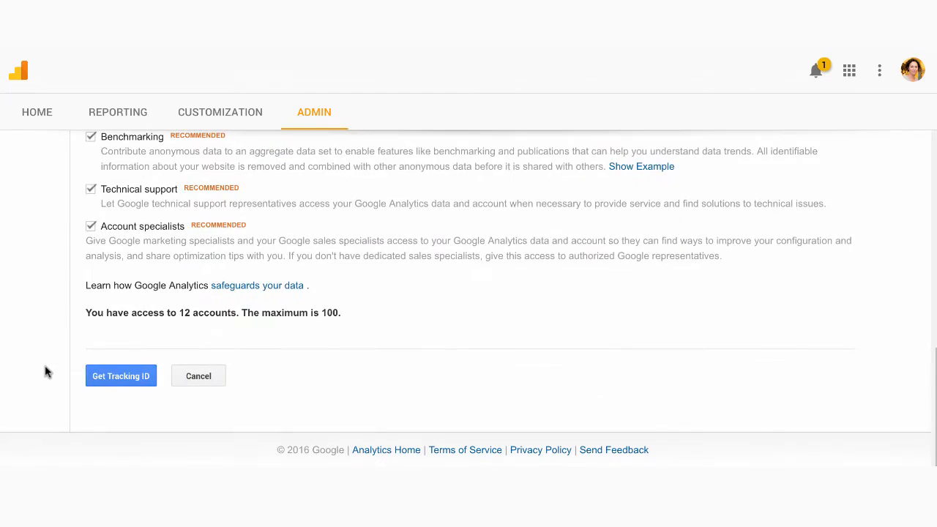
{"action": "scroll", "coordinate": [125, 252], "scroll_direction": "up", "scroll_amount": 2}
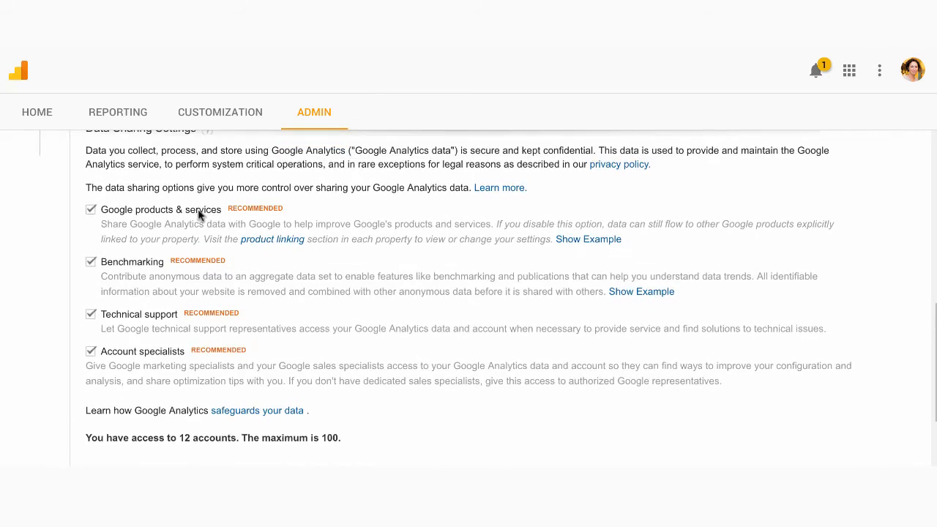
{"action": "scroll", "coordinate": [200, 212], "scroll_direction": "up", "scroll_amount": 4}
{"action": "scroll", "coordinate": [201, 285], "scroll_direction": "down", "scroll_amount": 2}
{"action": "scroll", "coordinate": [222, 382], "scroll_direction": "down", "scroll_amount": 3}
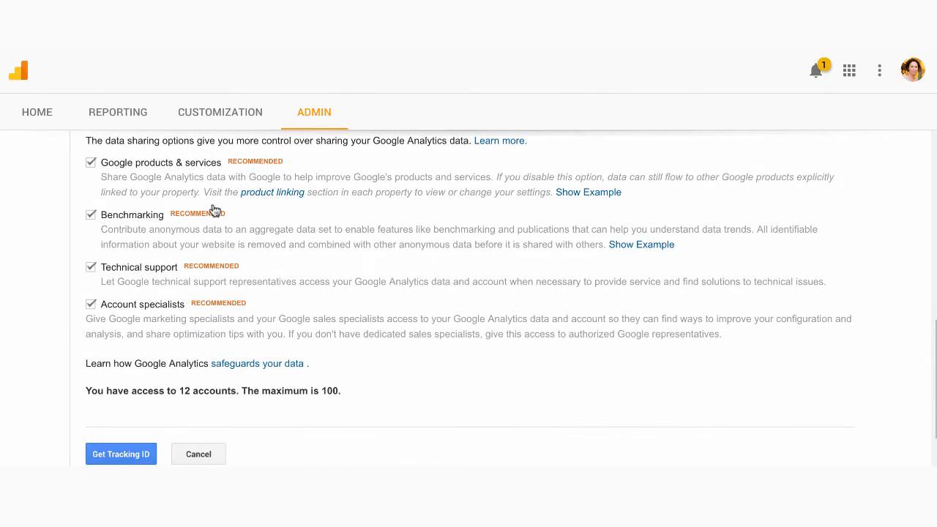
{"action": "scroll", "coordinate": [176, 345], "scroll_direction": "down", "scroll_amount": 2}
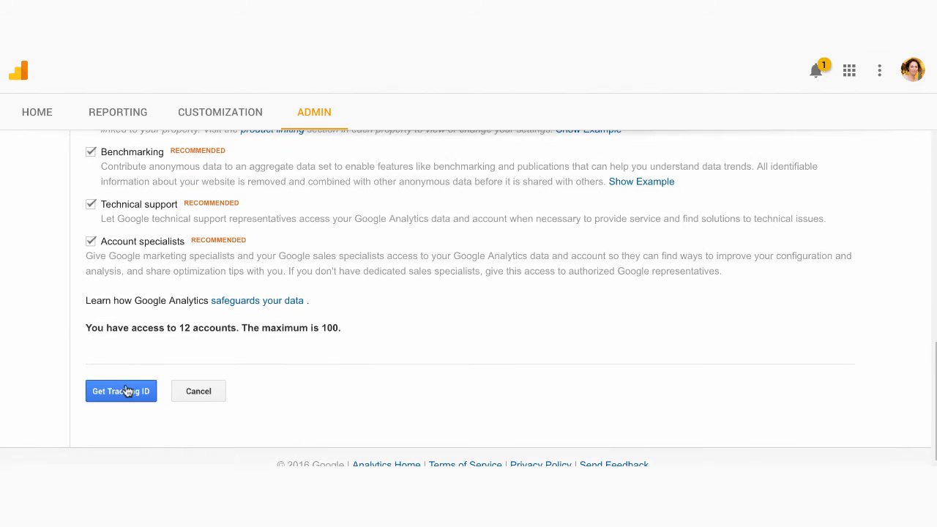
{"action": "left_click", "coordinate": [125, 390]}
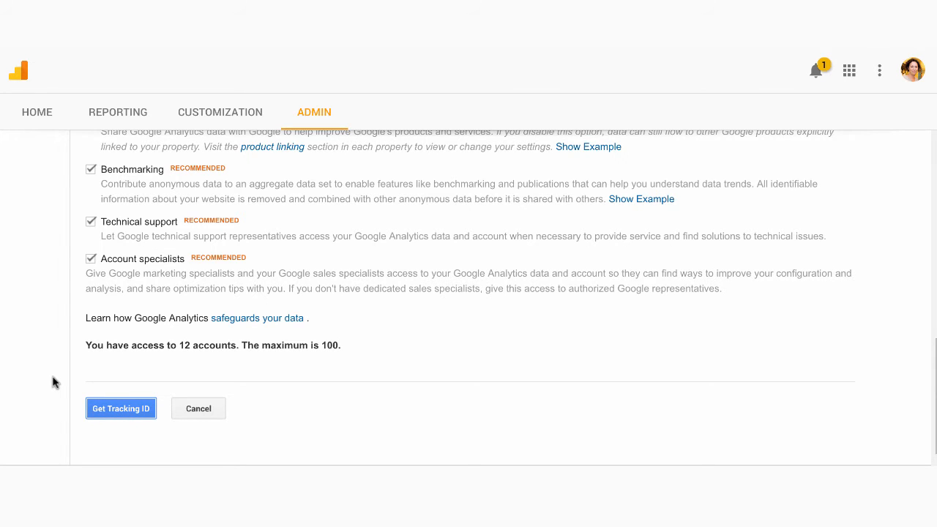
Enter Inspirational Minds as the account name in the new account form
{"action": "scroll", "coordinate": [62, 393], "scroll_direction": "up", "scroll_amount": 6}
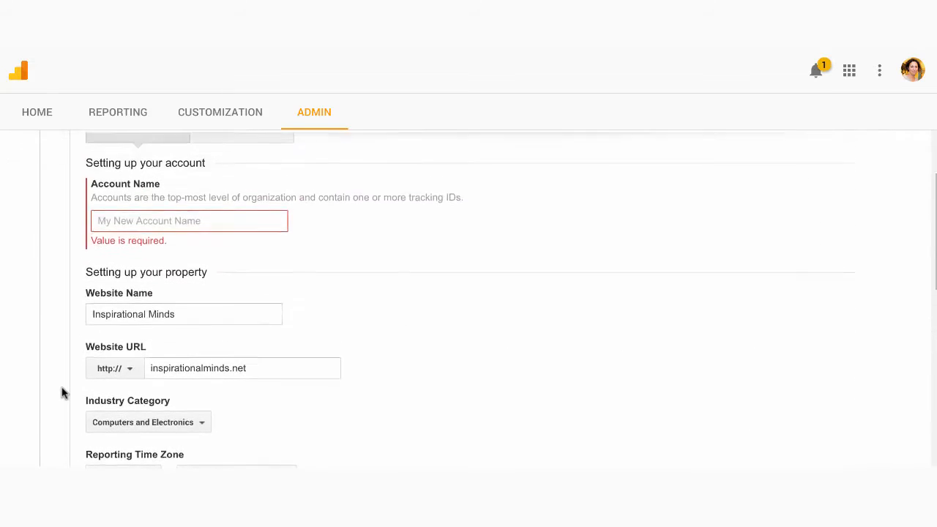
{"action": "left_click", "coordinate": [178, 233]}
{"action": "scroll", "coordinate": [247, 233], "scroll_direction": "up", "scroll_amount": 3}
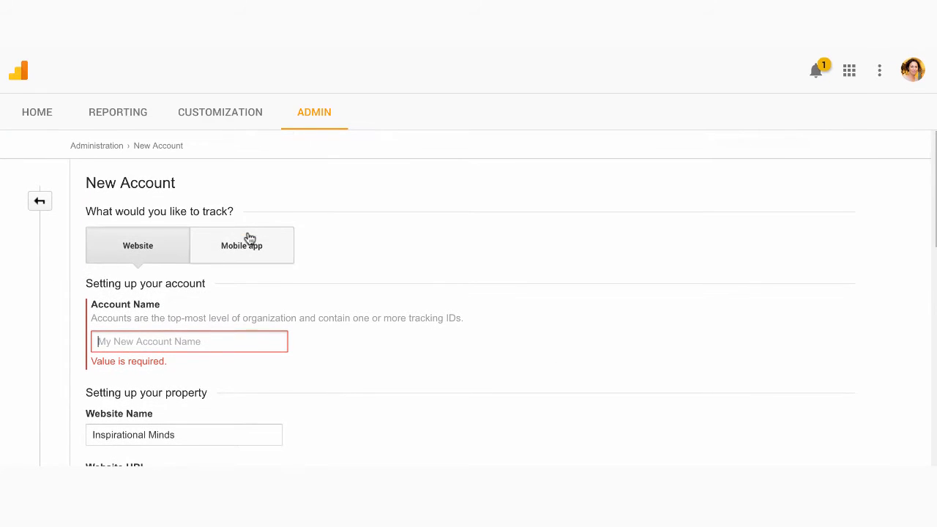
{"action": "left_click", "coordinate": [197, 338]}
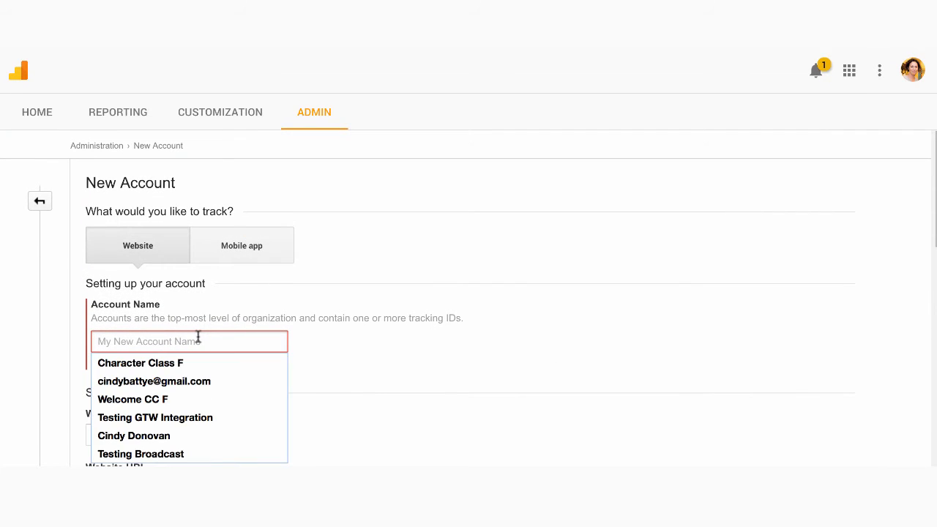
{"action": "left_click", "coordinate": [343, 345]}
{"action": "scroll", "coordinate": [356, 355], "scroll_direction": "down", "scroll_amount": 4}
{"action": "scroll", "coordinate": [355, 356], "scroll_direction": "up", "scroll_amount": 3}
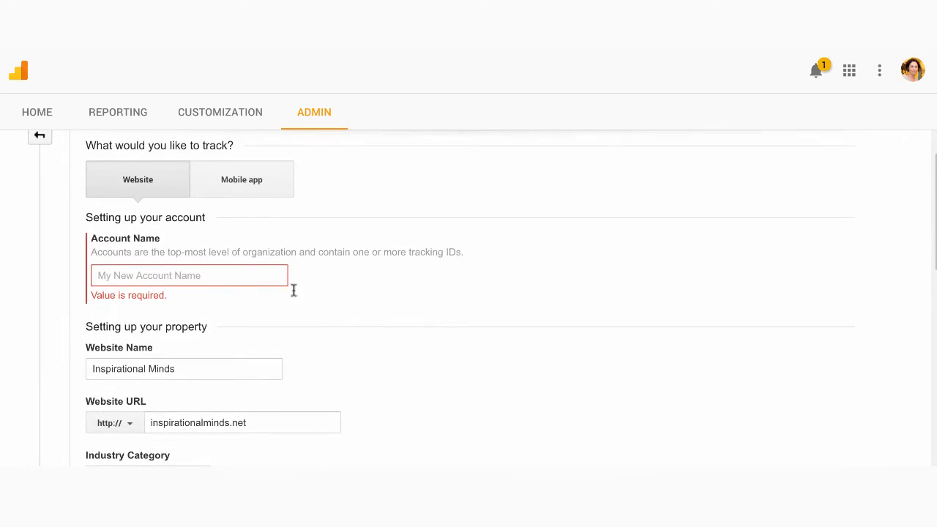
{"action": "left_click", "coordinate": [219, 280]}
{"action": "type", "text": "I"}
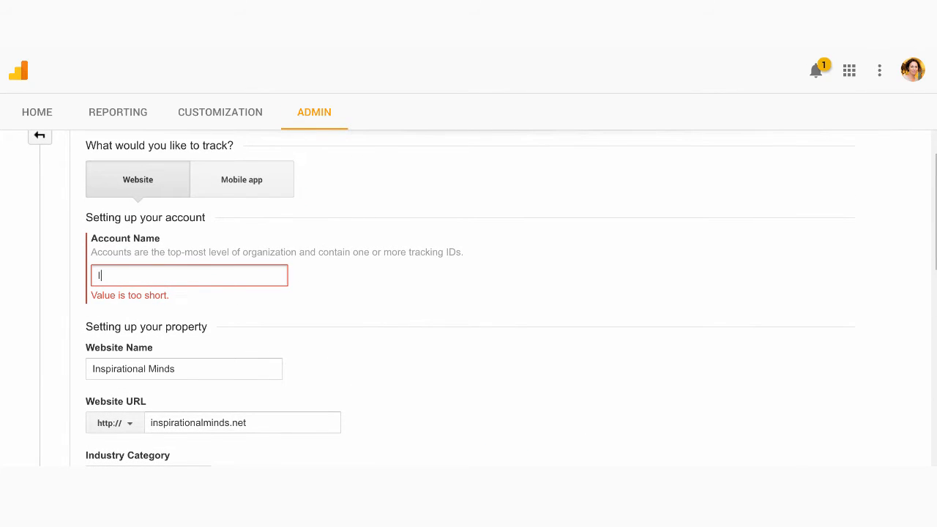
{"action": "type", "text": "nspirationa"}
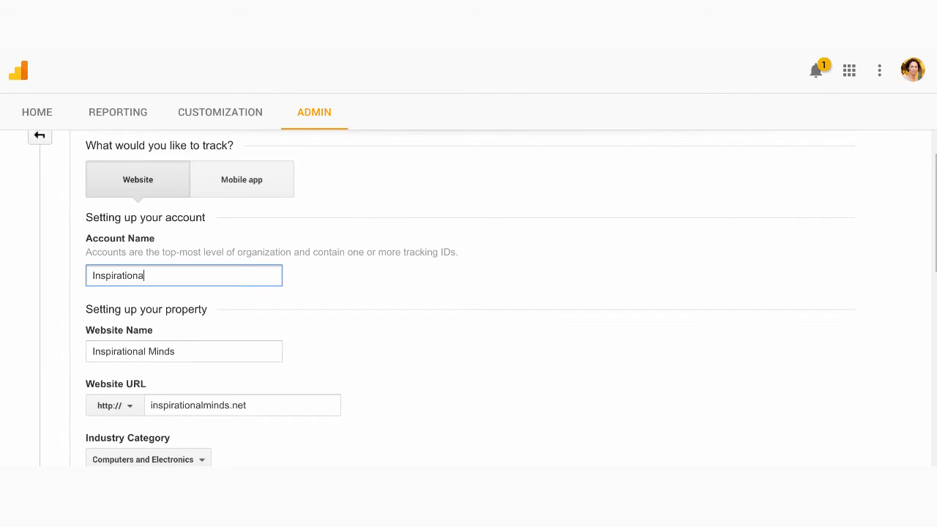
{"action": "type", "text": "l Minds"}
Request the tracking ID for the new account and accept the Google Analytics Terms of Service Agreement for the United States
{"action": "scroll", "coordinate": [399, 315], "scroll_direction": "down", "scroll_amount": 10}
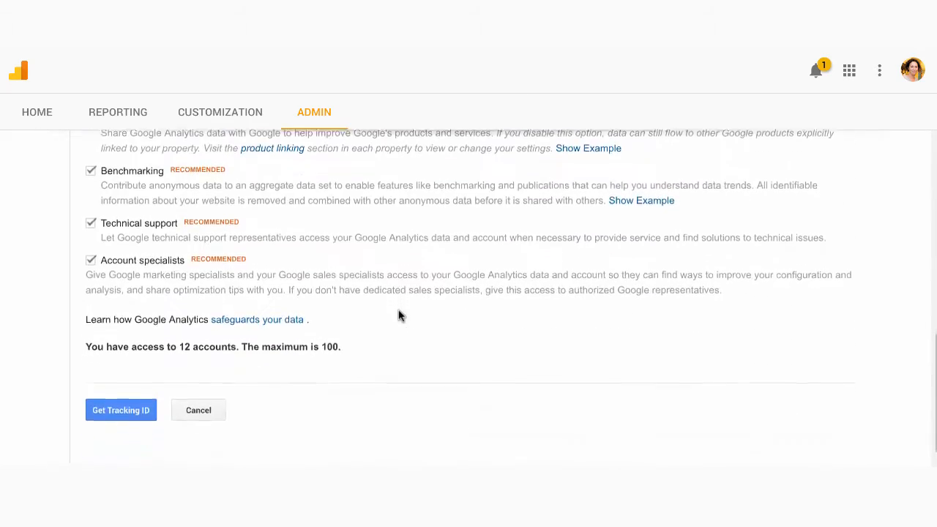
{"action": "scroll", "coordinate": [399, 314], "scroll_direction": "up", "scroll_amount": 10}
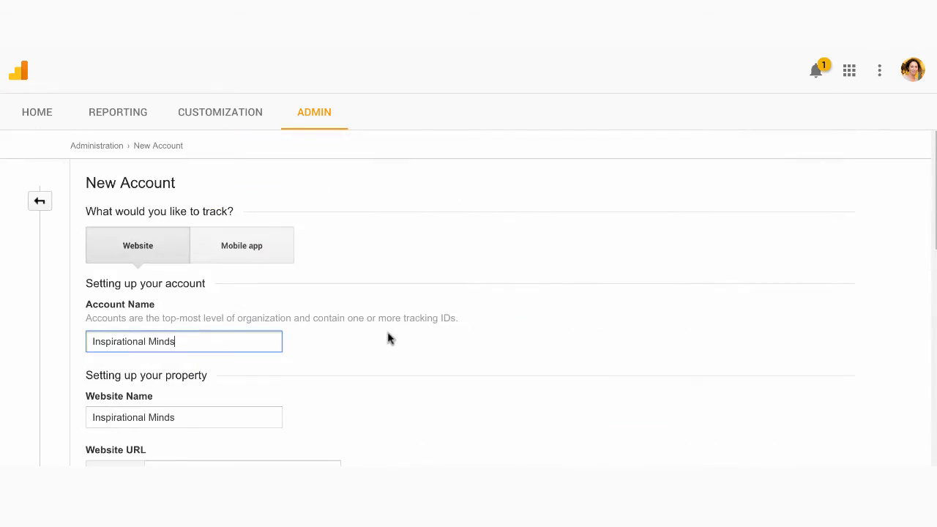
{"action": "key", "text": "ctrl+Up"}
{"action": "left_click", "coordinate": [341, 386]}
{"action": "scroll", "coordinate": [280, 385], "scroll_direction": "down", "scroll_amount": 2}
{"action": "scroll", "coordinate": [280, 385], "scroll_direction": "down", "scroll_amount": 10}
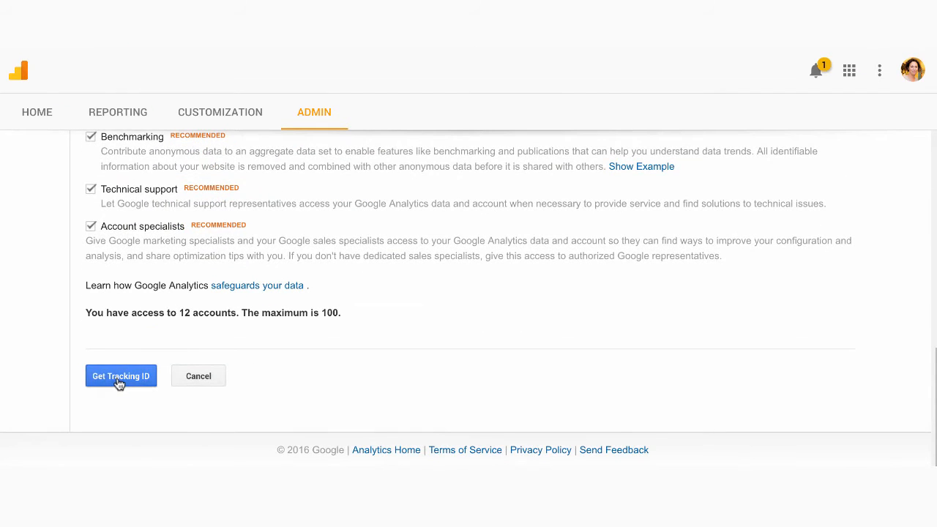
{"action": "left_click", "coordinate": [119, 377]}
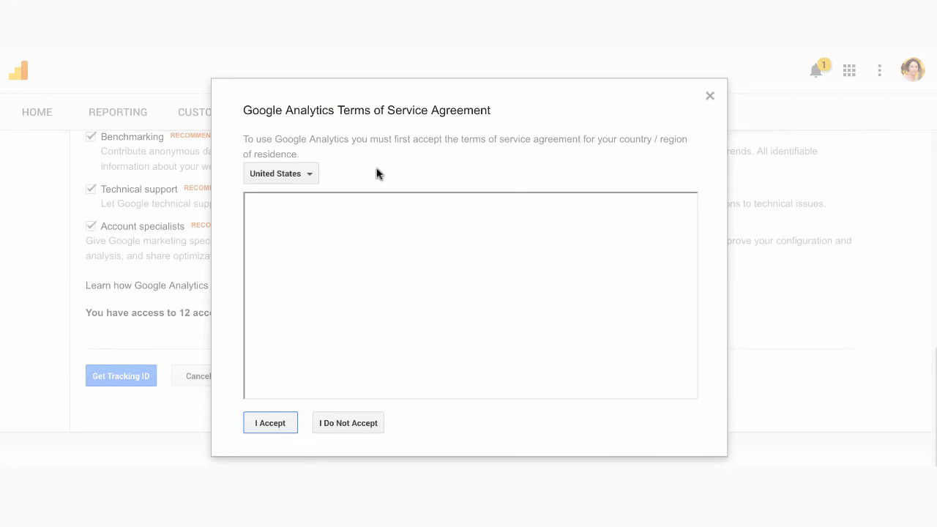
{"action": "scroll", "coordinate": [387, 324], "scroll_direction": "down", "scroll_amount": 15}
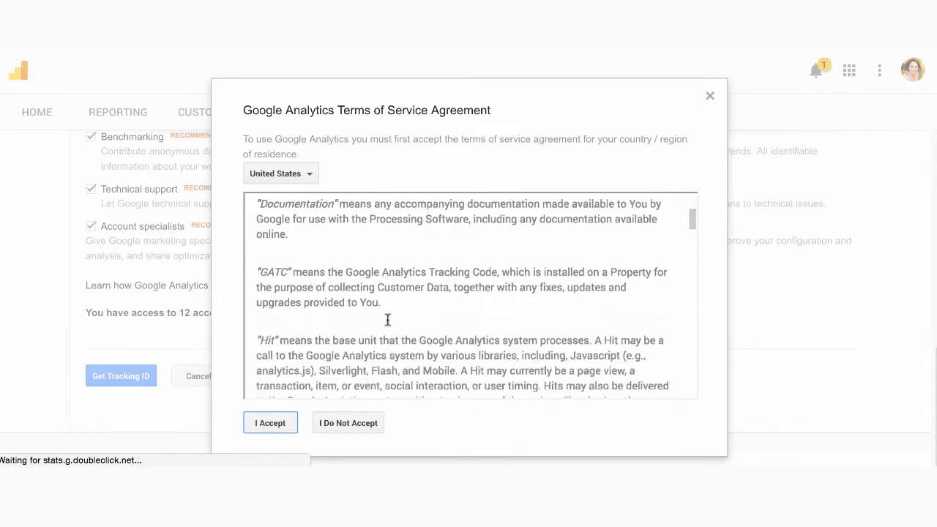
{"action": "left_click", "coordinate": [270, 425]}
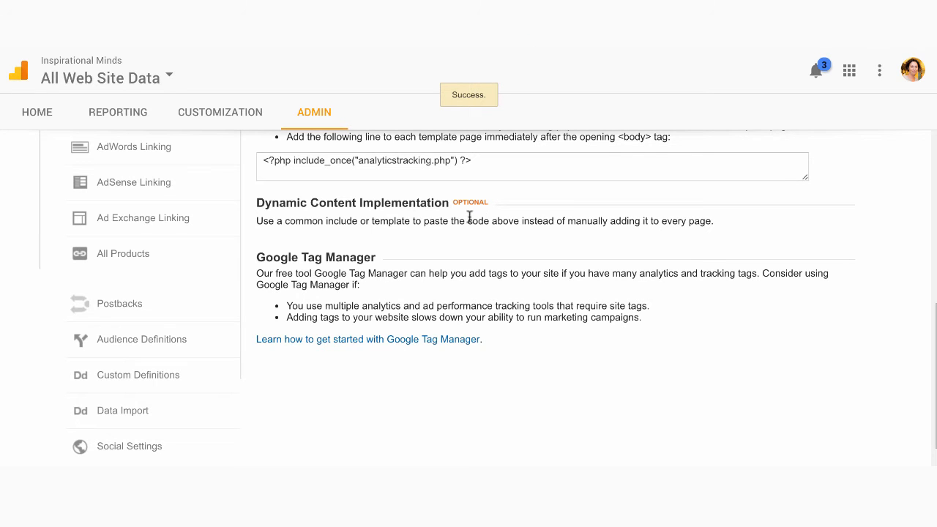
{"action": "scroll", "coordinate": [472, 220], "scroll_direction": "up", "scroll_amount": 1}
{"action": "scroll", "coordinate": [469, 216], "scroll_direction": "up", "scroll_amount": 5}
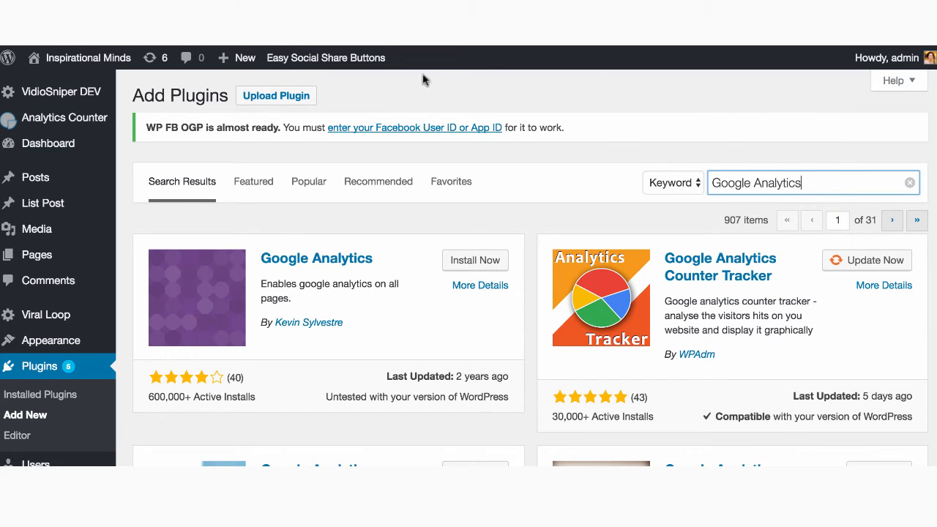
Switch to WordPress and compare the Google Analytics plugins in the search results by rating, active installs, last update and compatibility
{"action": "scroll", "coordinate": [519, 464], "scroll_direction": "down", "scroll_amount": 3}
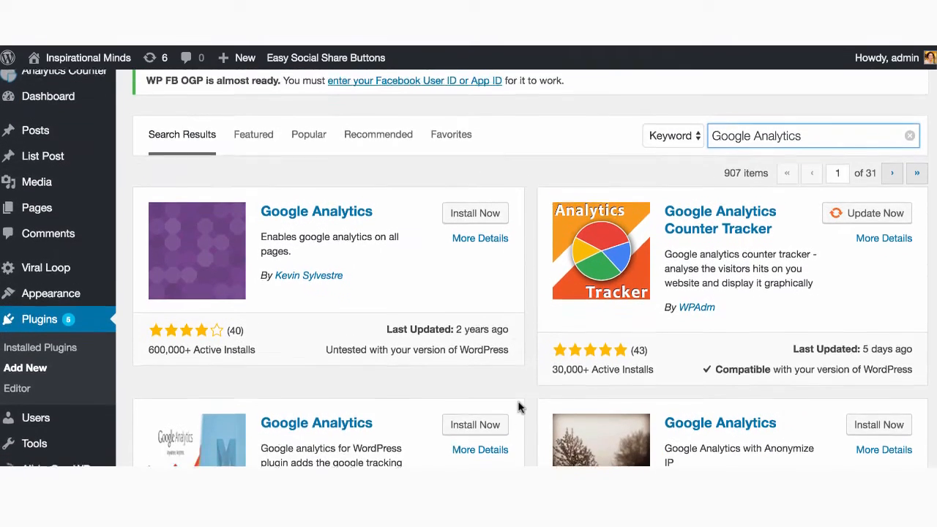
{"action": "scroll", "coordinate": [518, 464], "scroll_direction": "up", "scroll_amount": 3}
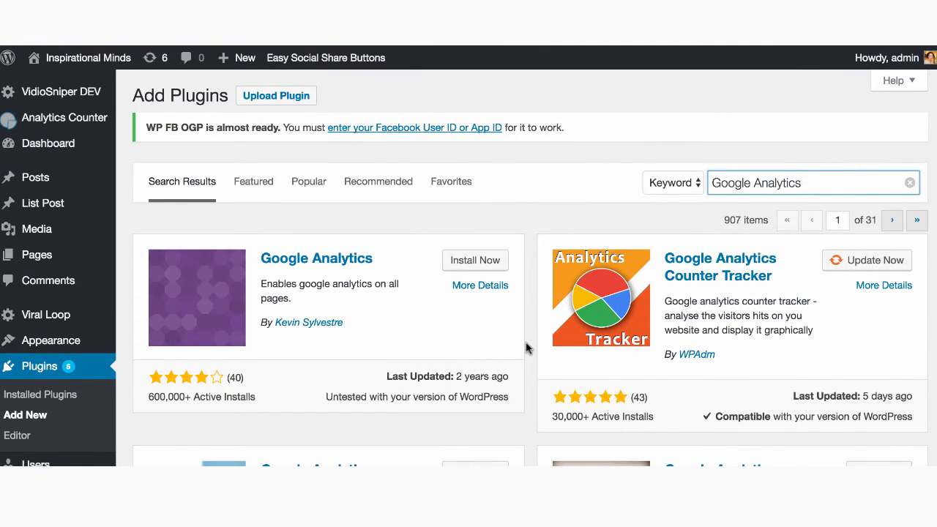
{"action": "scroll", "coordinate": [527, 344], "scroll_direction": "down", "scroll_amount": 2}
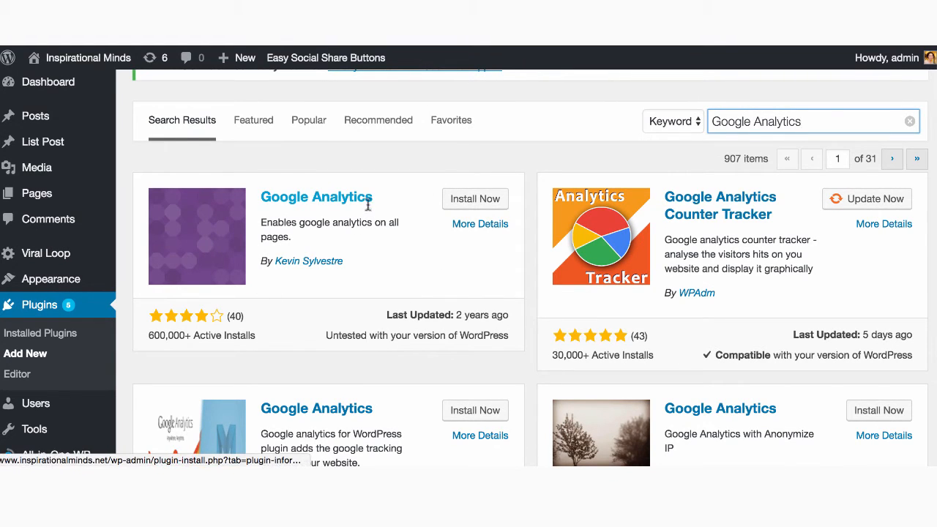
{"action": "left_click_drag", "start_coordinate": [382, 315], "coordinate": [507, 313]}
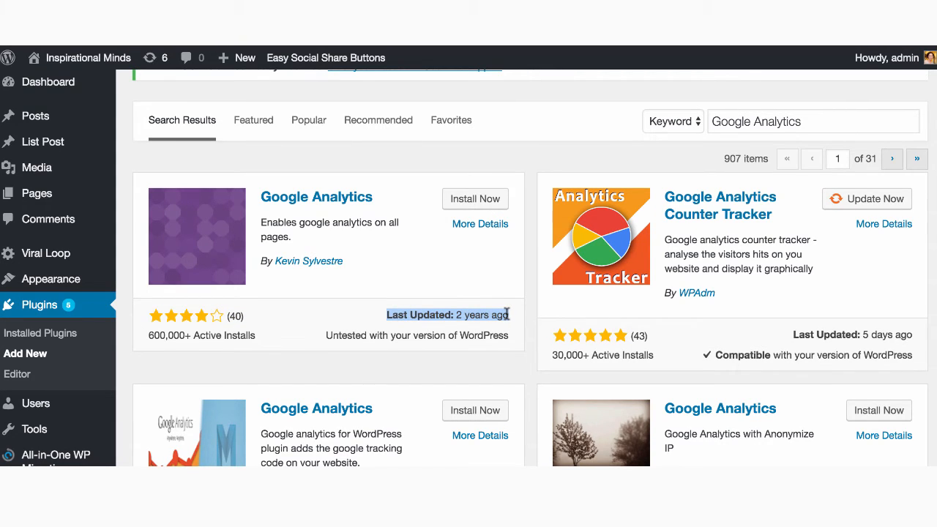
{"action": "left_click", "coordinate": [451, 315]}
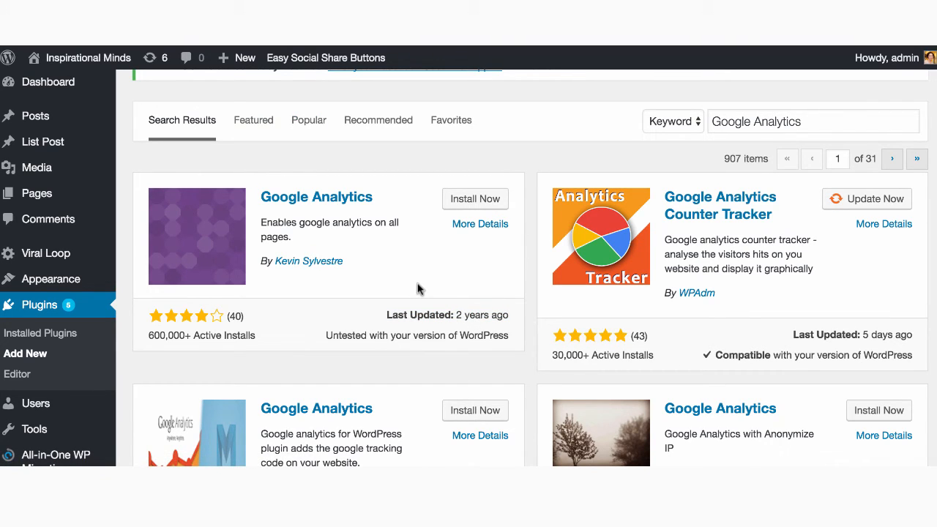
{"action": "scroll", "coordinate": [417, 289], "scroll_direction": "down", "scroll_amount": 4}
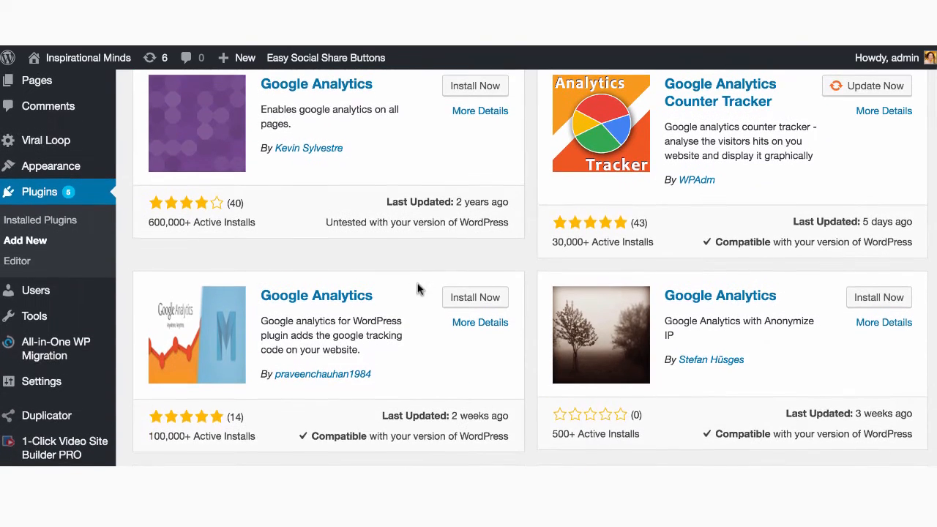
{"action": "scroll", "coordinate": [705, 178], "scroll_direction": "up", "scroll_amount": 1}
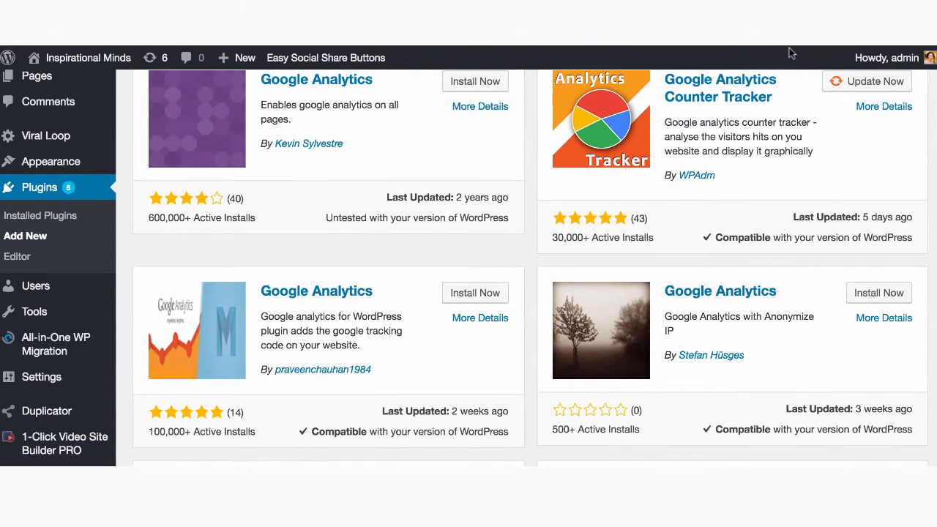
{"action": "scroll", "coordinate": [314, 297], "scroll_direction": "down", "scroll_amount": 1}
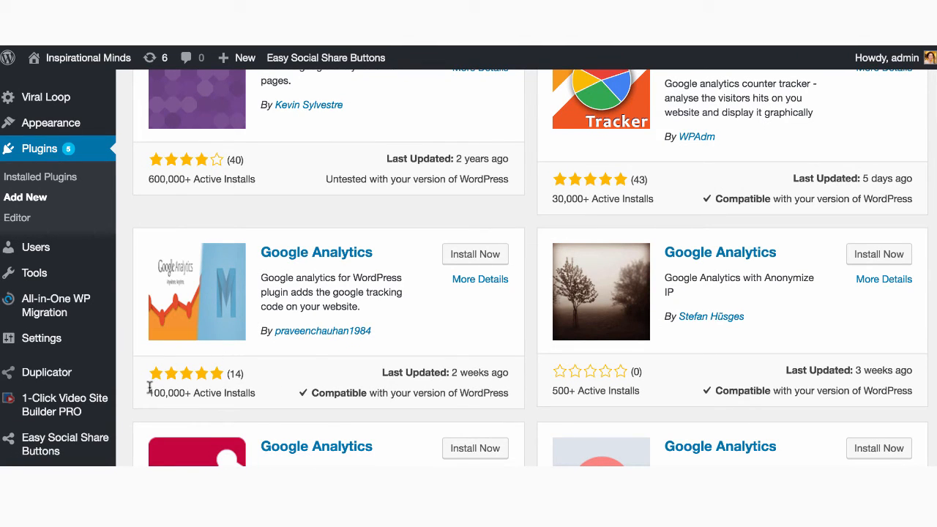
Install and activate the Google Analytics plugin with 100,000+ active installs that adds the tracking code to the website
{"action": "left_click_drag", "start_coordinate": [149, 386], "coordinate": [256, 388]}
{"action": "left_click", "coordinate": [255, 391]}
{"action": "left_click", "coordinate": [477, 255]}
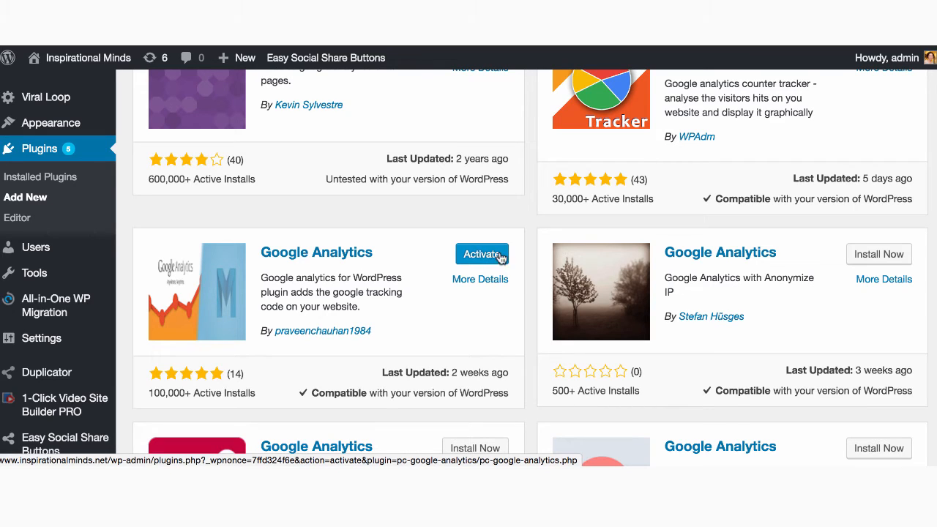
{"action": "left_click", "coordinate": [476, 261]}
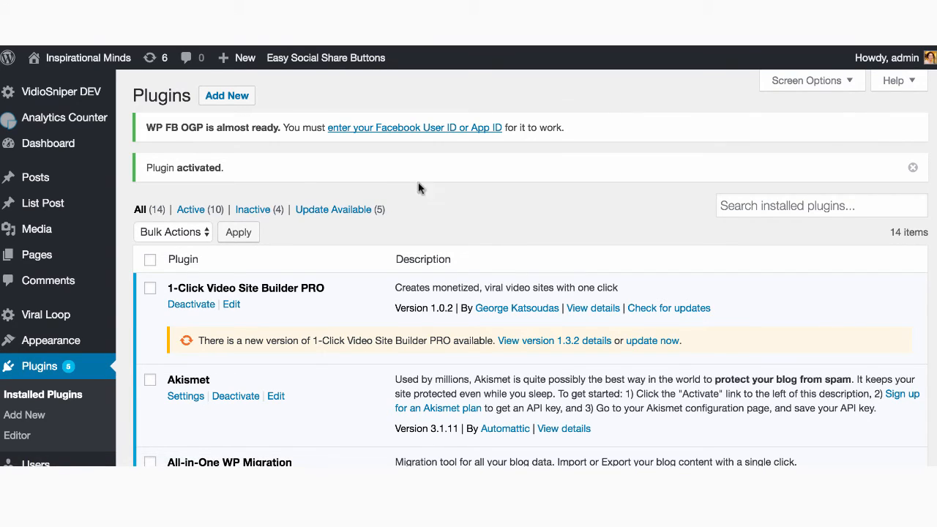
Find Google Analytics for WordPress among the installed plugins and open its settings
{"action": "scroll", "coordinate": [380, 320], "scroll_direction": "down", "scroll_amount": 3}
{"action": "scroll", "coordinate": [381, 321], "scroll_direction": "down", "scroll_amount": 5}
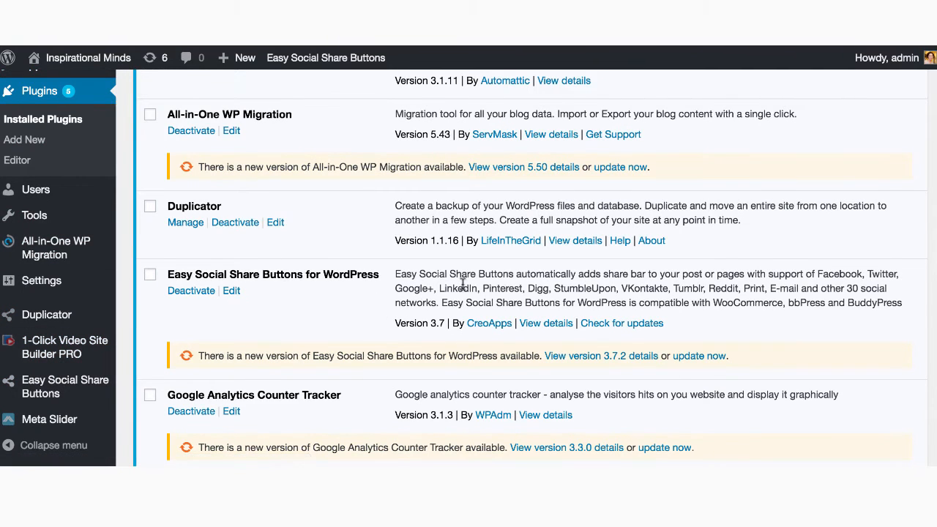
{"action": "scroll", "coordinate": [411, 330], "scroll_direction": "down", "scroll_amount": 5}
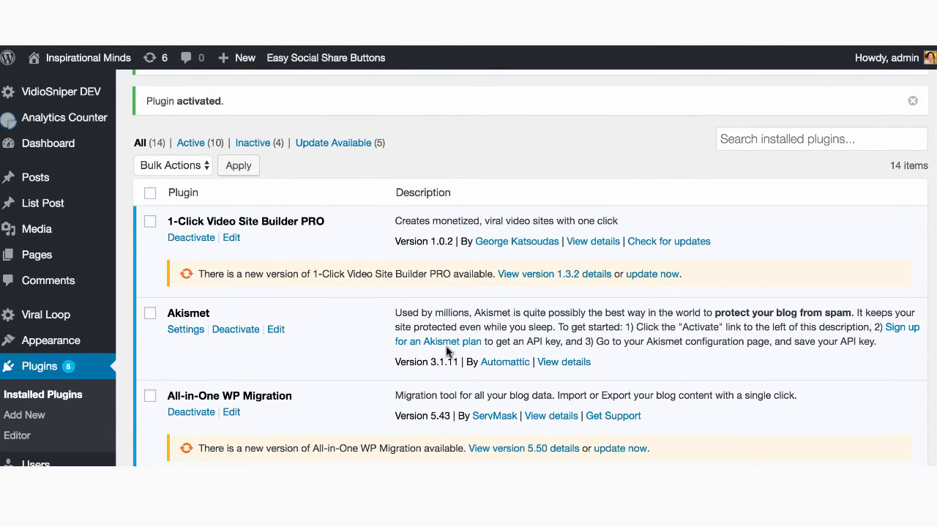
{"action": "scroll", "coordinate": [417, 325], "scroll_direction": "down", "scroll_amount": 5}
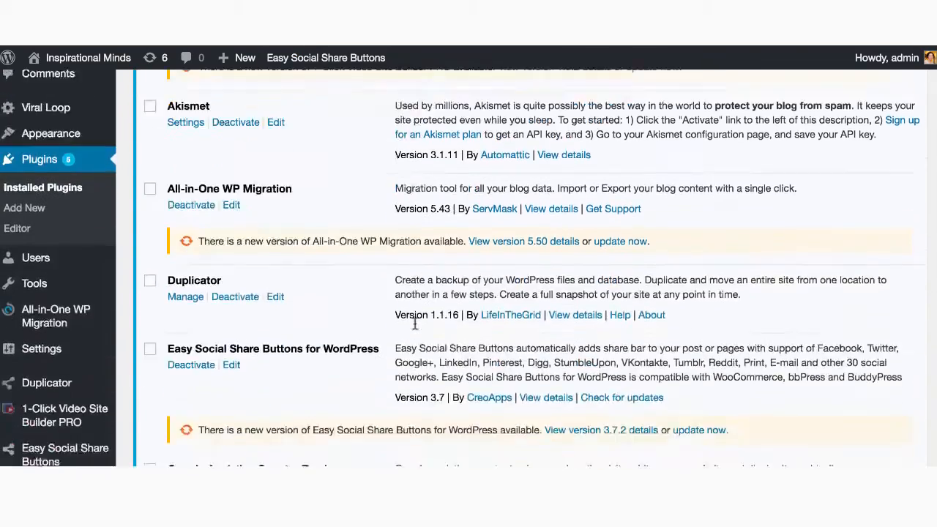
{"action": "scroll", "coordinate": [414, 326], "scroll_direction": "down", "scroll_amount": 10}
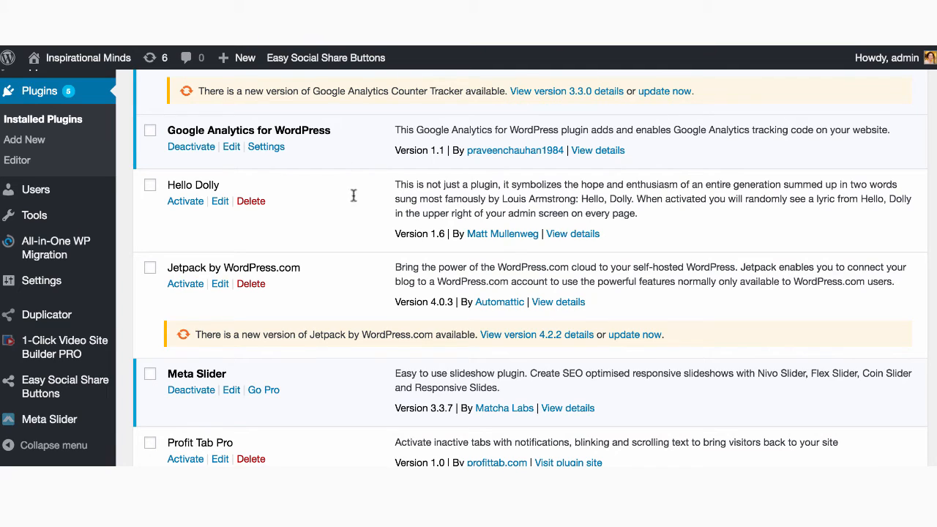
{"action": "scroll", "coordinate": [410, 233], "scroll_direction": "up", "scroll_amount": 1}
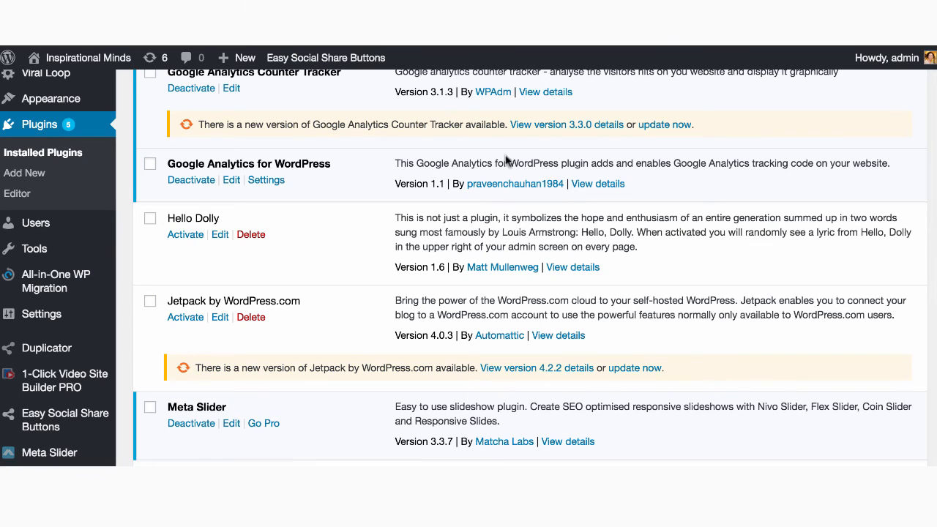
{"action": "left_click", "coordinate": [266, 180]}
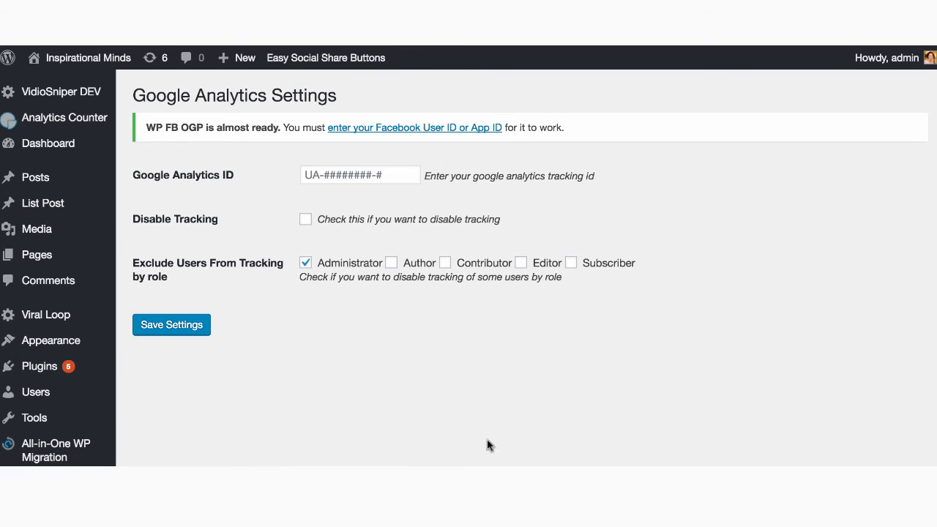
Copy the Inspirational Minds tracking ID from Google Analytics and paste it as the plugin's Google Analytics ID in WordPress
{"action": "left_click_drag", "start_coordinate": [133, 175], "coordinate": [239, 180]}
{"action": "left_click", "coordinate": [243, 183]}
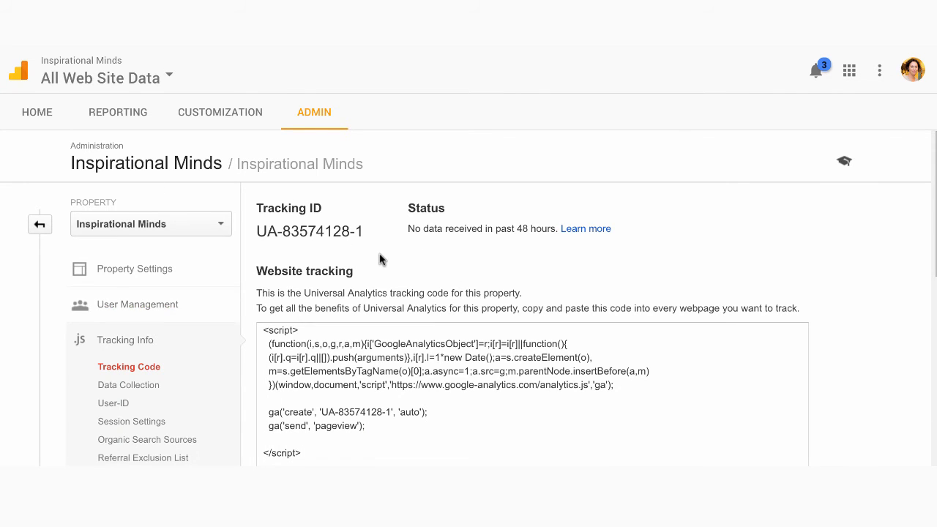
{"action": "left_click_drag", "start_coordinate": [360, 229], "coordinate": [256, 231]}
{"action": "key", "text": "ctrl+c"}
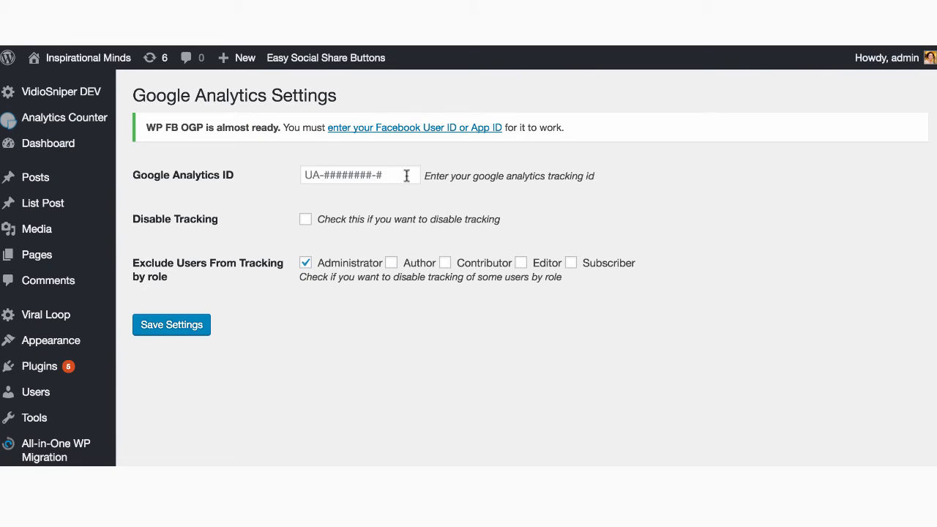
{"action": "left_click", "coordinate": [398, 177]}
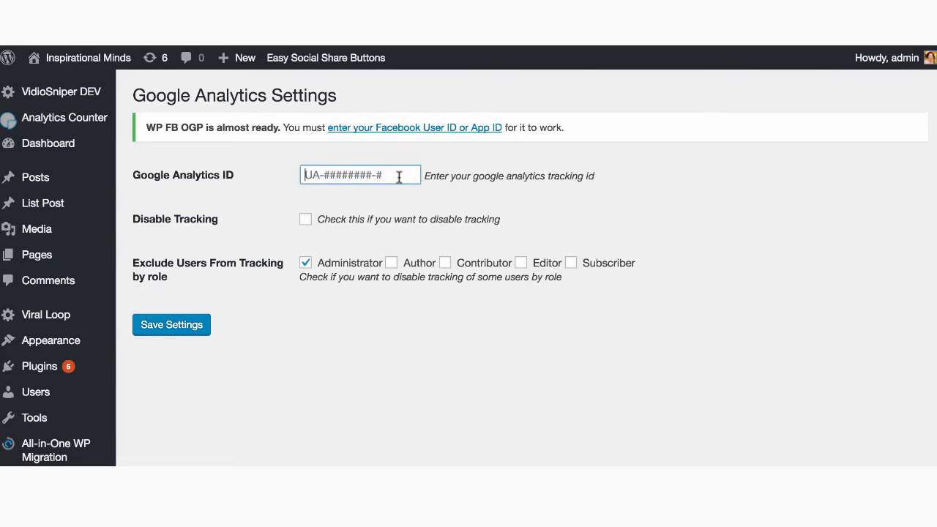
{"action": "key", "text": "ctrl+v"}
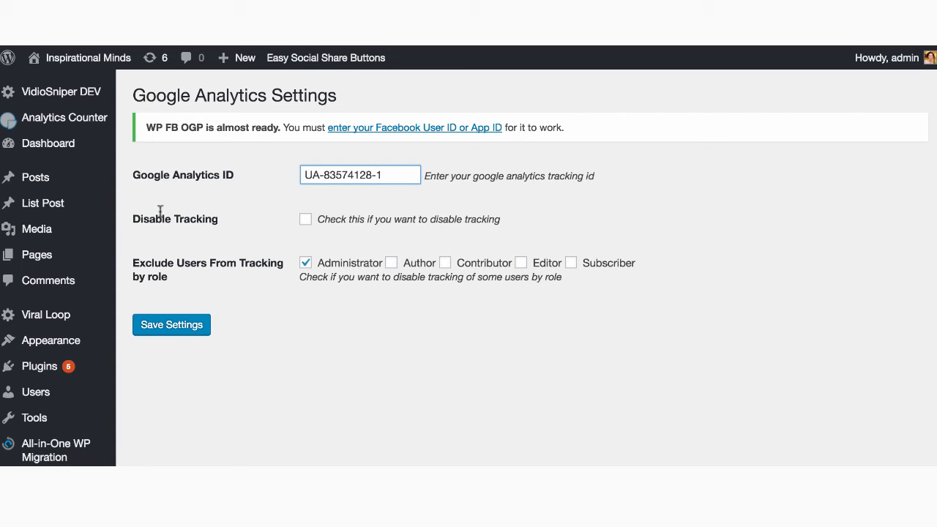
Save the plugin settings with tracking left enabled and the Administrator role excluded from tracking
{"action": "left_click_drag", "start_coordinate": [140, 222], "coordinate": [223, 224]}
{"action": "left_click", "coordinate": [229, 221]}
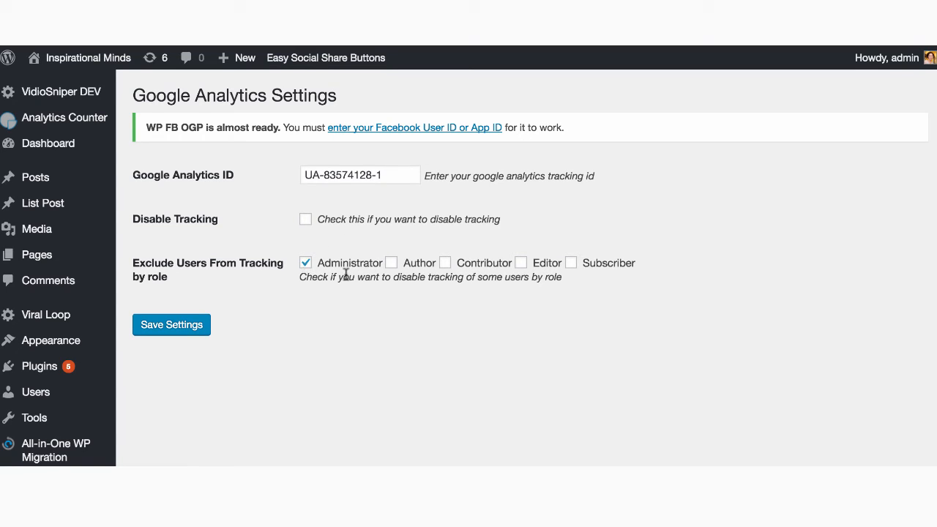
{"action": "left_click", "coordinate": [171, 328]}
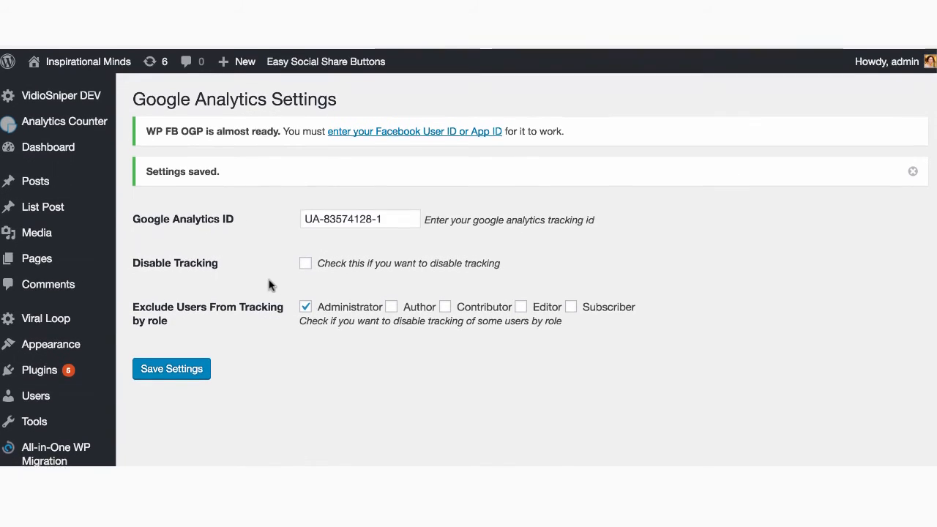
Locate the Google Analytics entry in the WordPress site settings and open its page
{"action": "scroll", "coordinate": [66, 351], "scroll_direction": "down", "scroll_amount": 5}
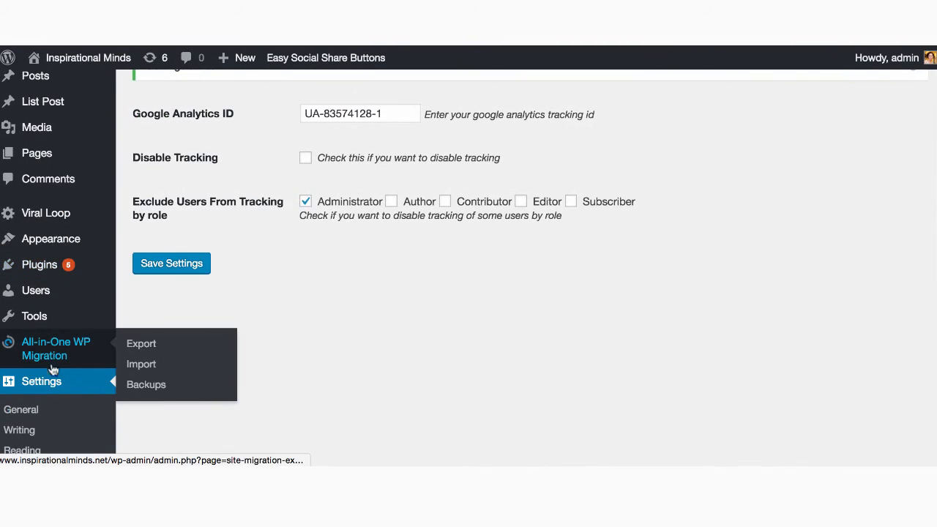
{"action": "scroll", "coordinate": [227, 291], "scroll_direction": "down", "scroll_amount": 5}
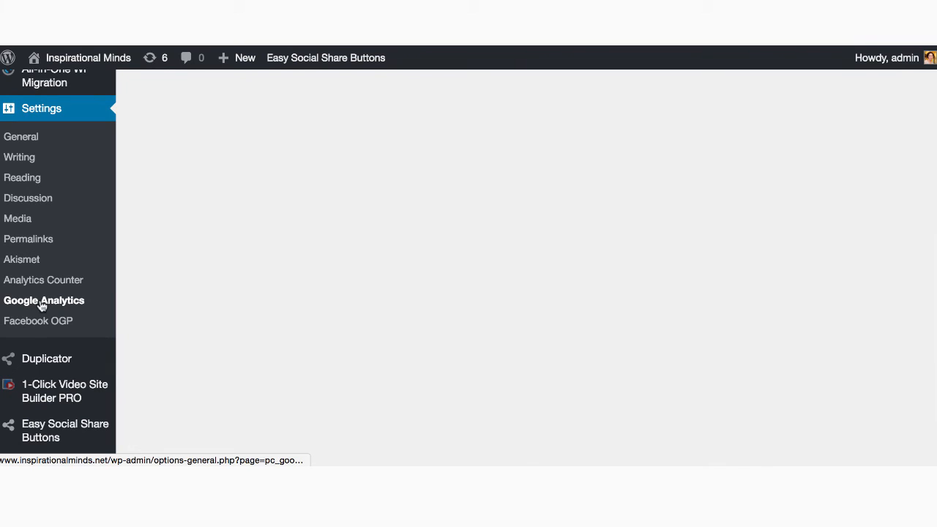
{"action": "left_click", "coordinate": [42, 306]}
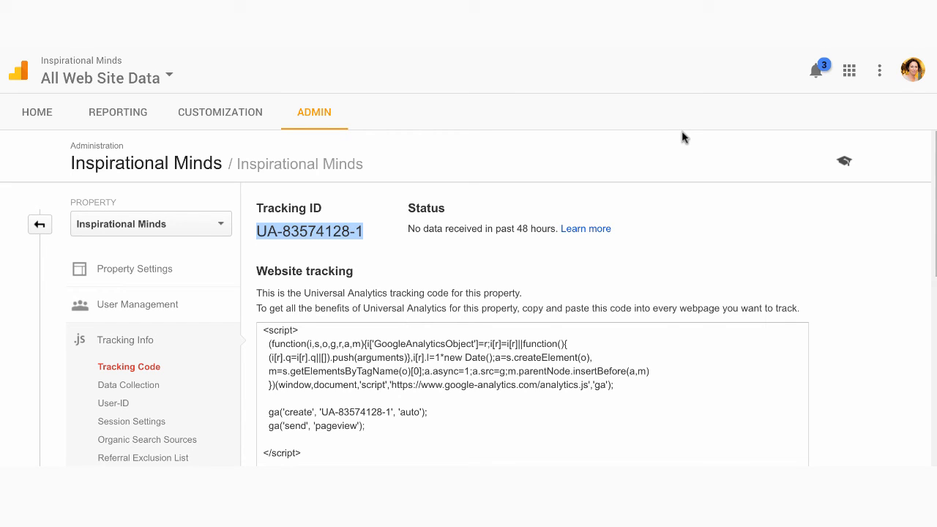
In Google Analytics, open the All Web Site Data view of the Inspirational Minds account and examine its Audience Overview report
{"action": "left_click", "coordinate": [39, 119]}
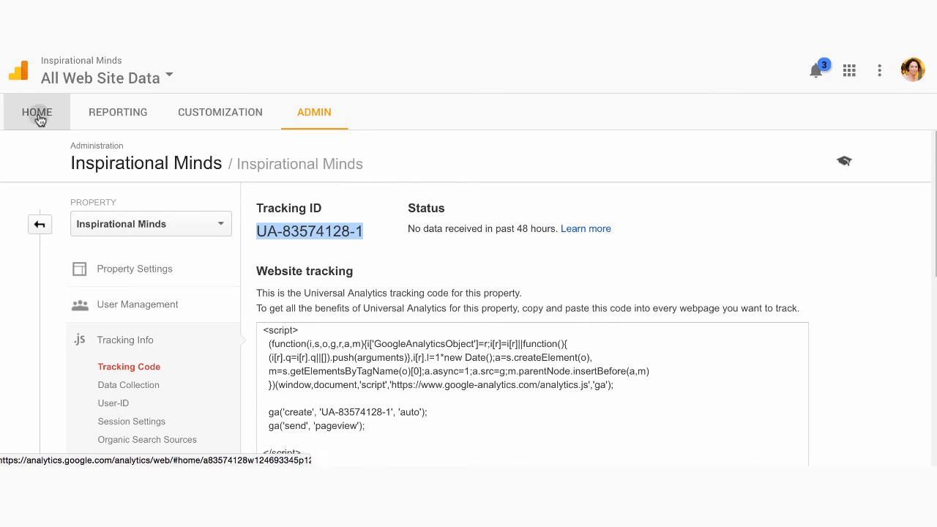
{"action": "scroll", "coordinate": [335, 408], "scroll_direction": "down", "scroll_amount": 3}
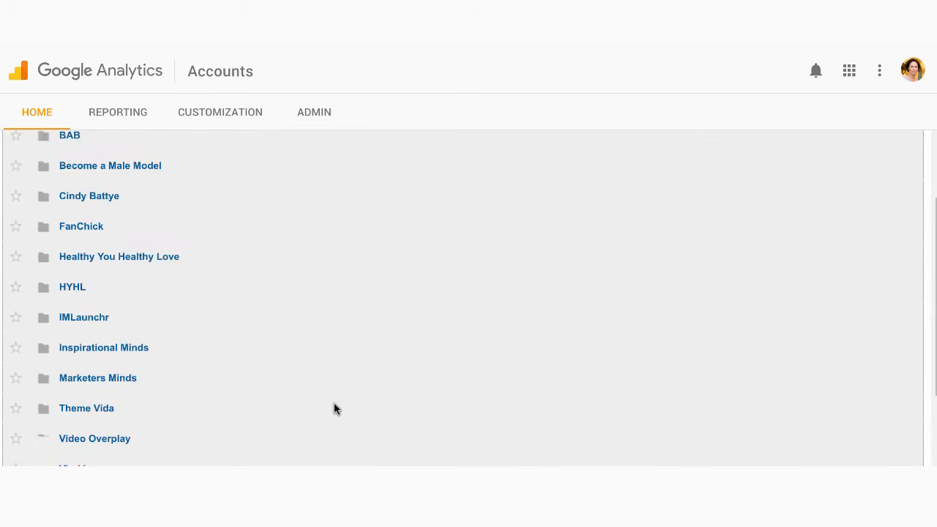
{"action": "left_click", "coordinate": [42, 259]}
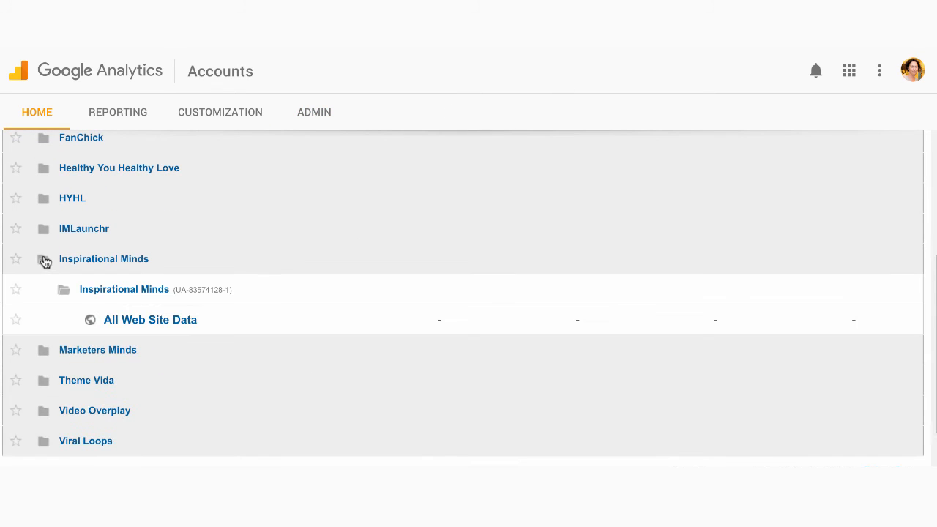
{"action": "left_click", "coordinate": [139, 324]}
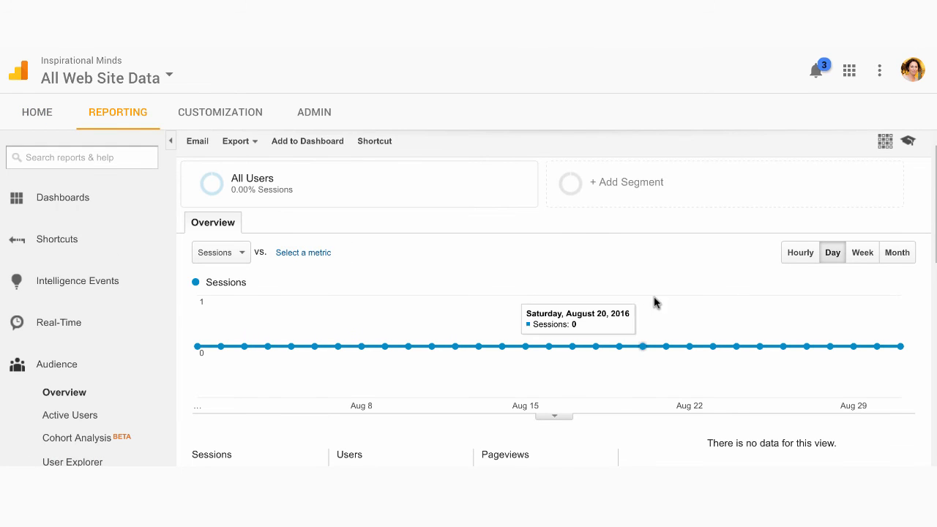
{"action": "scroll", "coordinate": [622, 397], "scroll_direction": "down", "scroll_amount": 2}
{"action": "scroll", "coordinate": [622, 399], "scroll_direction": "down", "scroll_amount": 5}
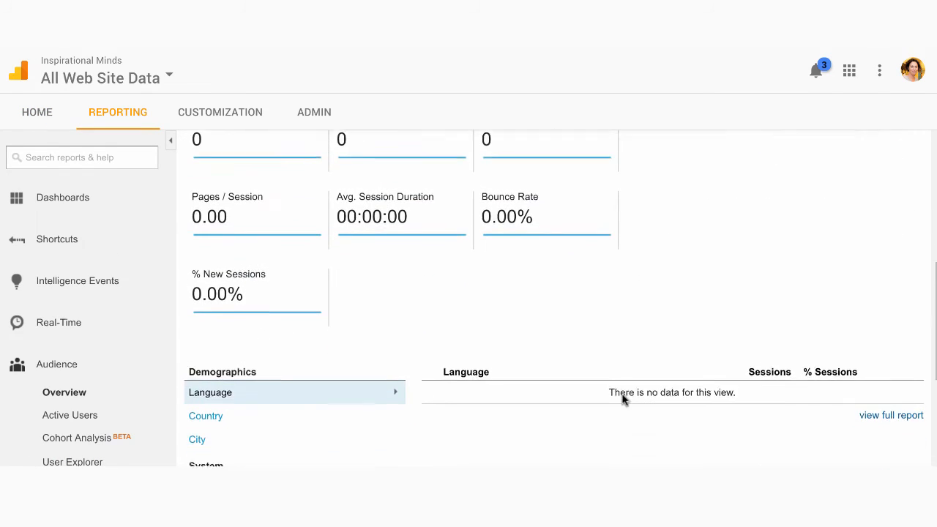
{"action": "scroll", "coordinate": [622, 399], "scroll_direction": "up", "scroll_amount": 7}
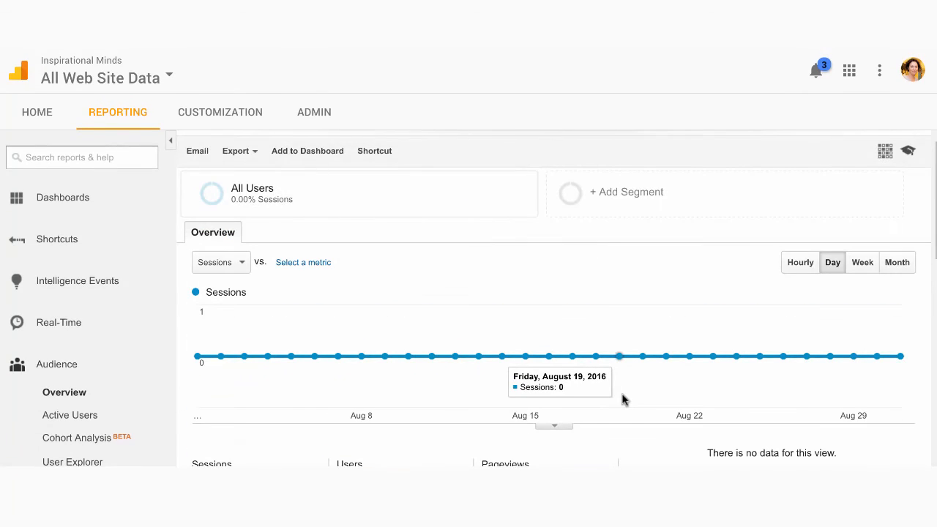
{"action": "scroll", "coordinate": [395, 273], "scroll_direction": "up", "scroll_amount": 1}
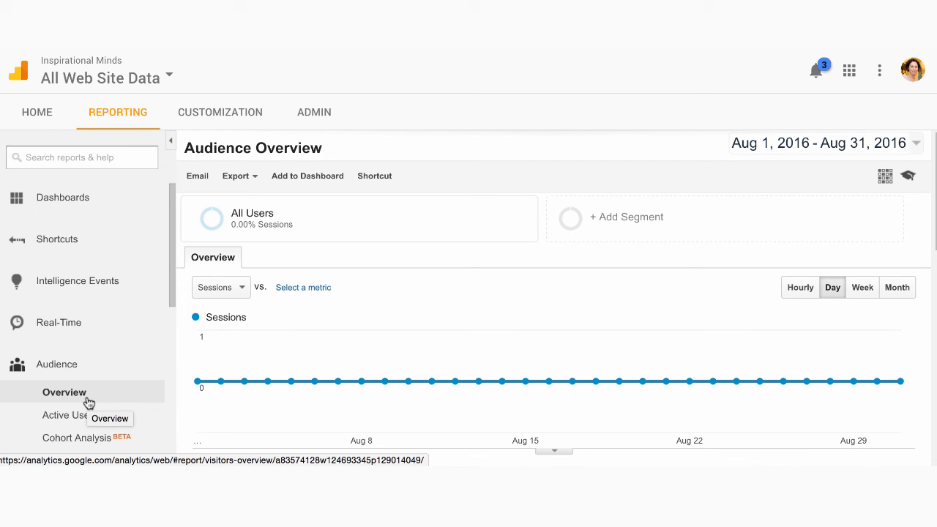
{"action": "scroll", "coordinate": [139, 362], "scroll_direction": "down", "scroll_amount": 1}
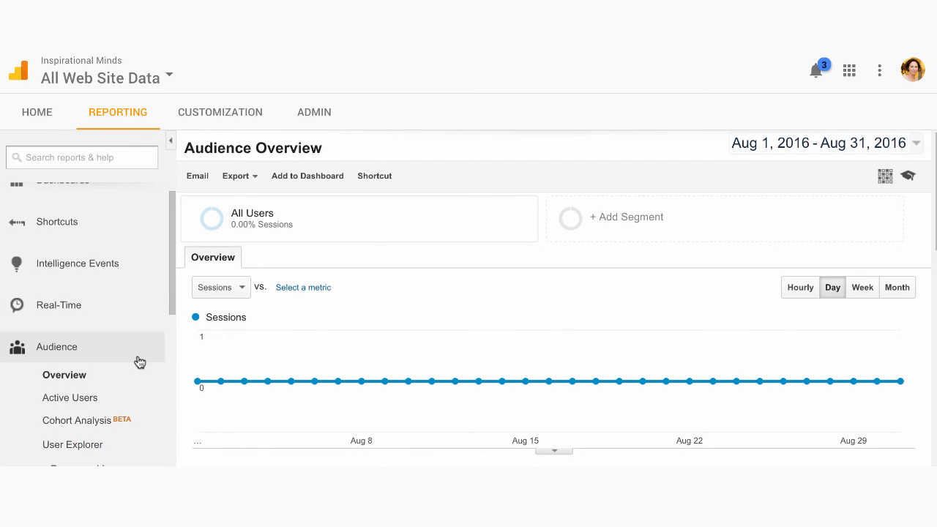